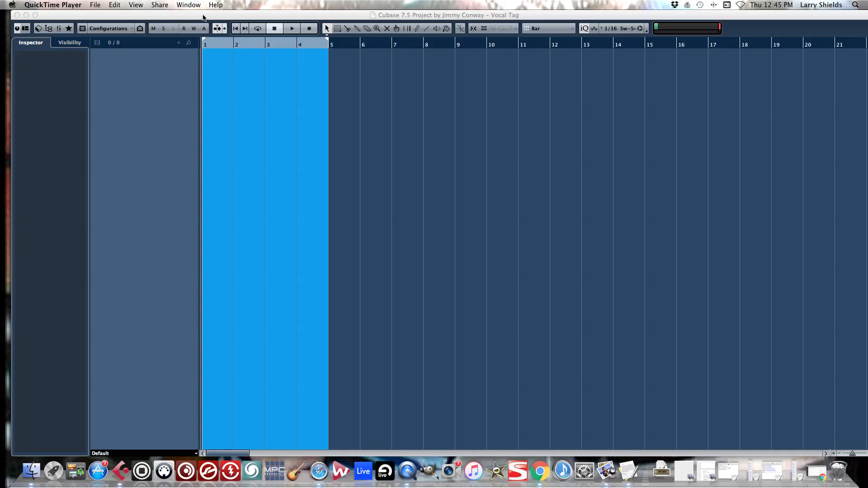
- Switch to Cubase, open Device Setup and review the VST Audio System's audio priority and ASIO driver choices
click(203, 17)
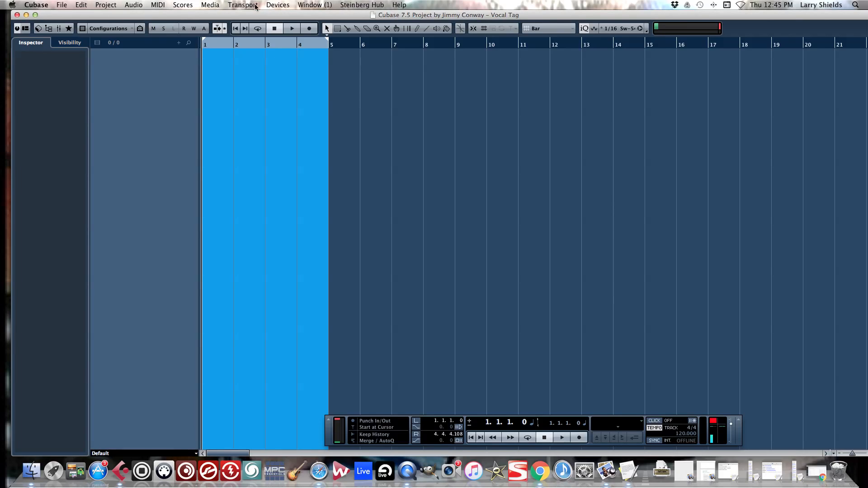
click(281, 5)
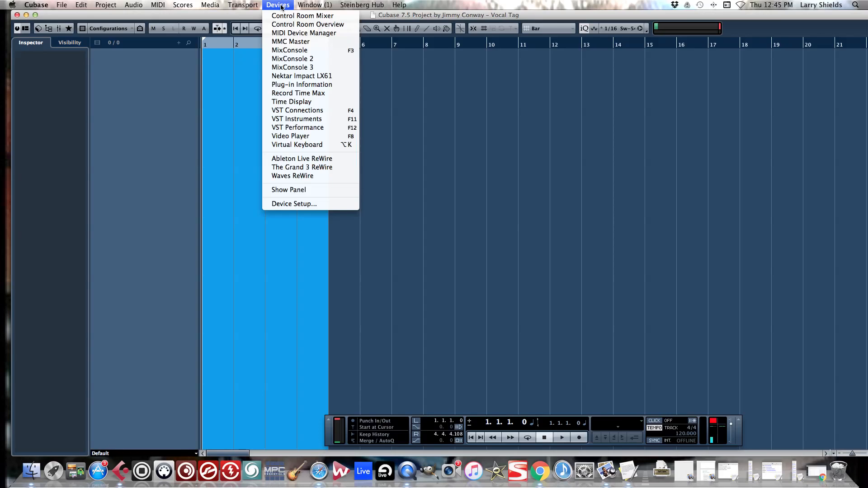
click(299, 205)
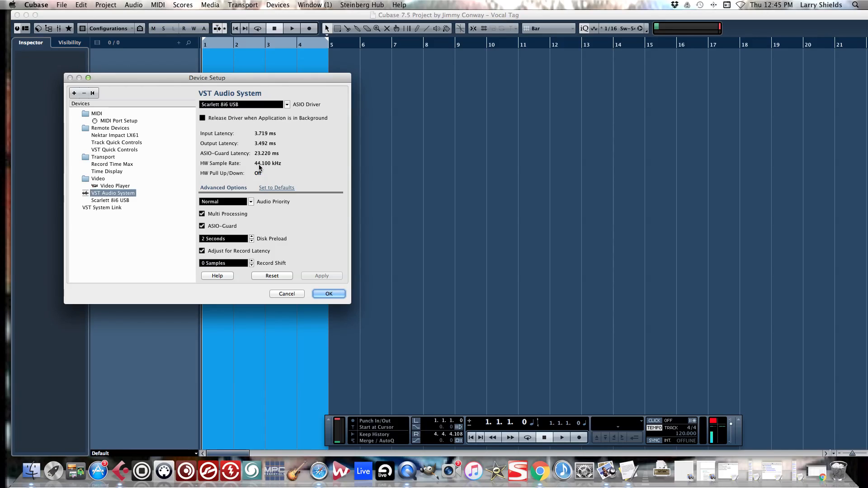
click(250, 203)
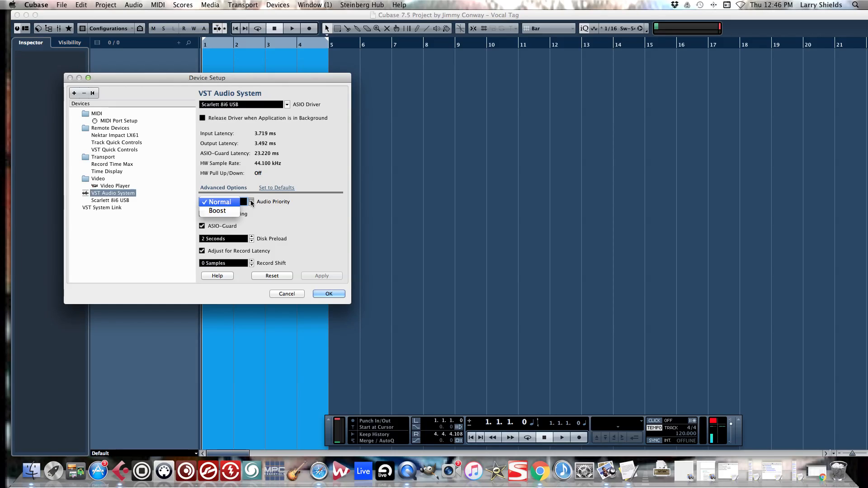
click(252, 202)
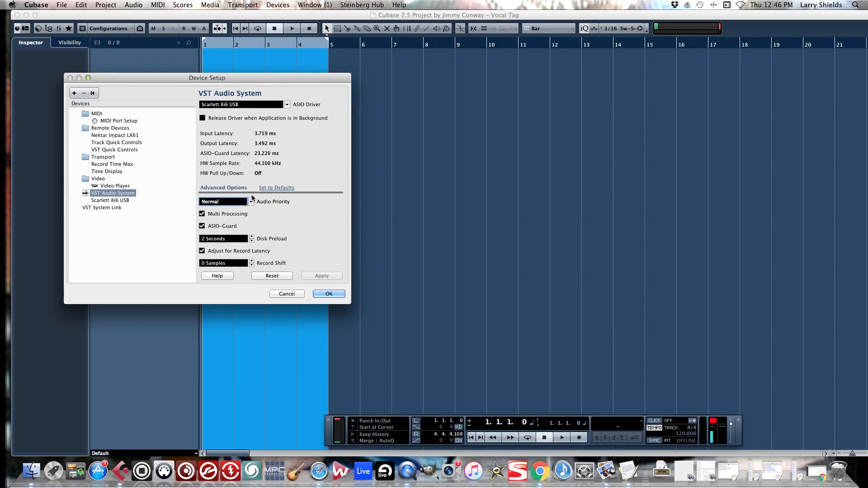
click(251, 202)
click(251, 202)
click(155, 199)
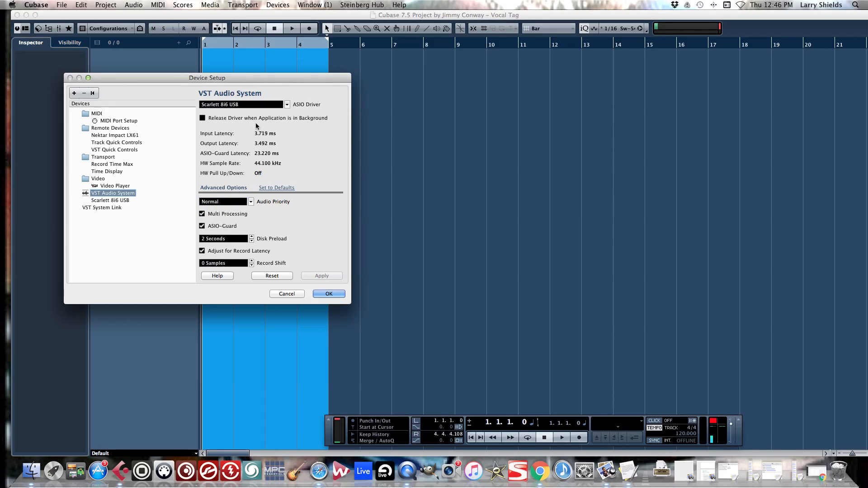
click(244, 104)
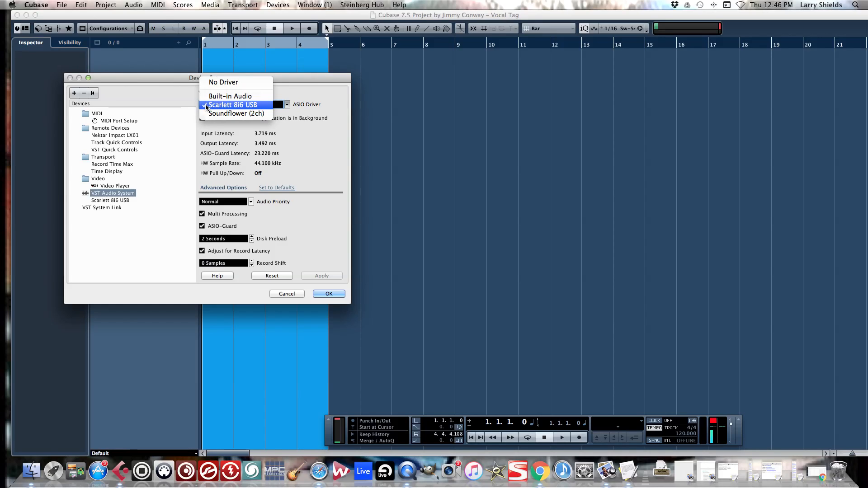
click(286, 93)
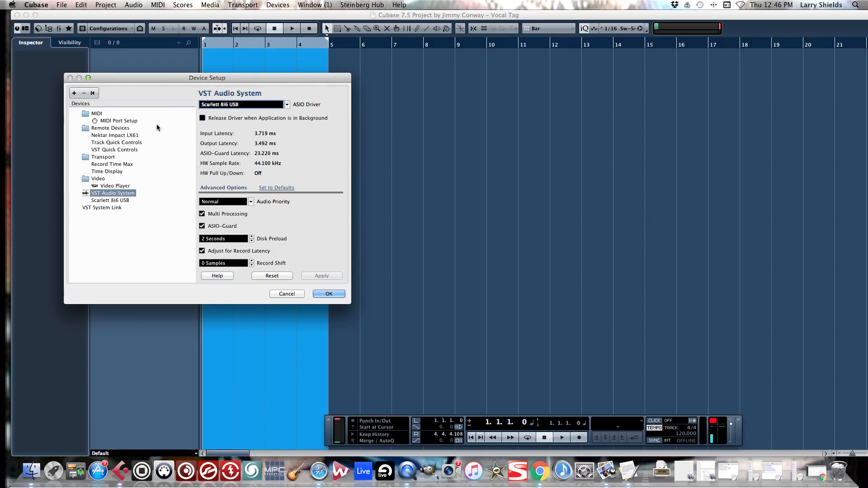
- Set the Scarlett 8i6 USB interface's buffer size to 128 samples and accept the device setup
click(111, 200)
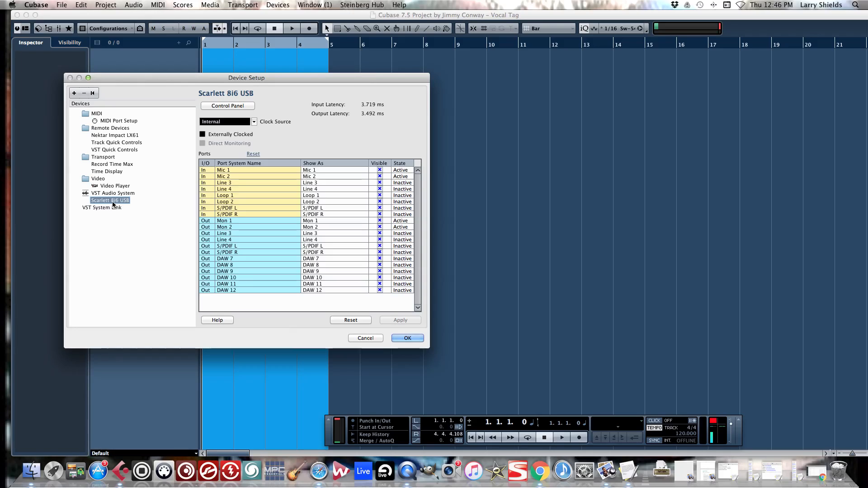
click(231, 108)
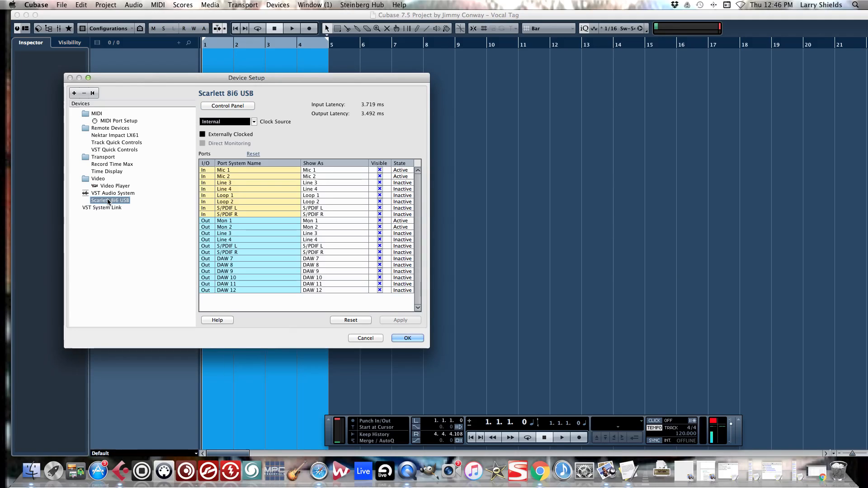
click(226, 107)
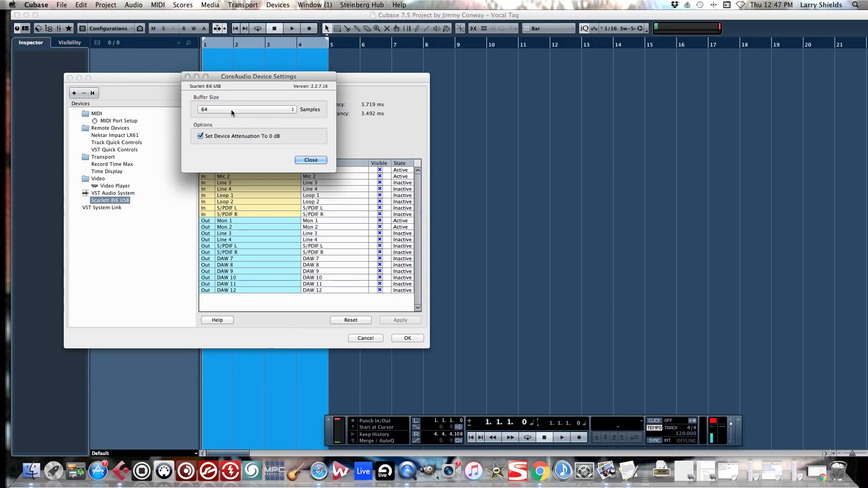
click(231, 112)
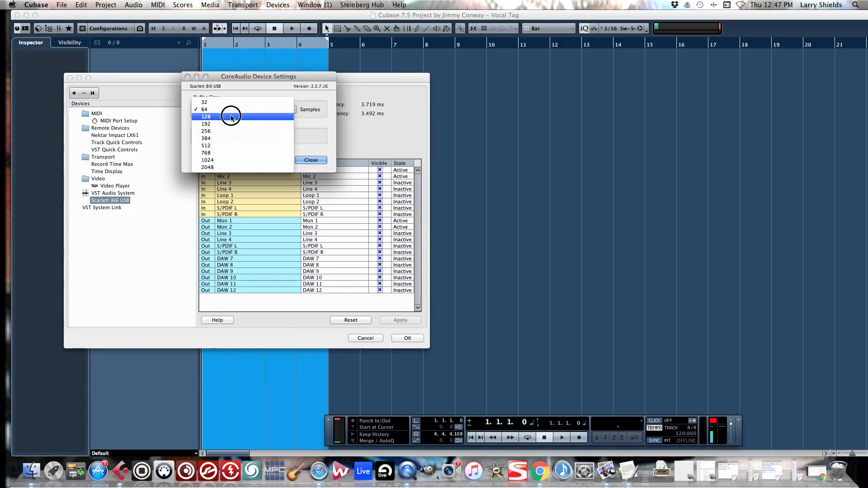
click(231, 117)
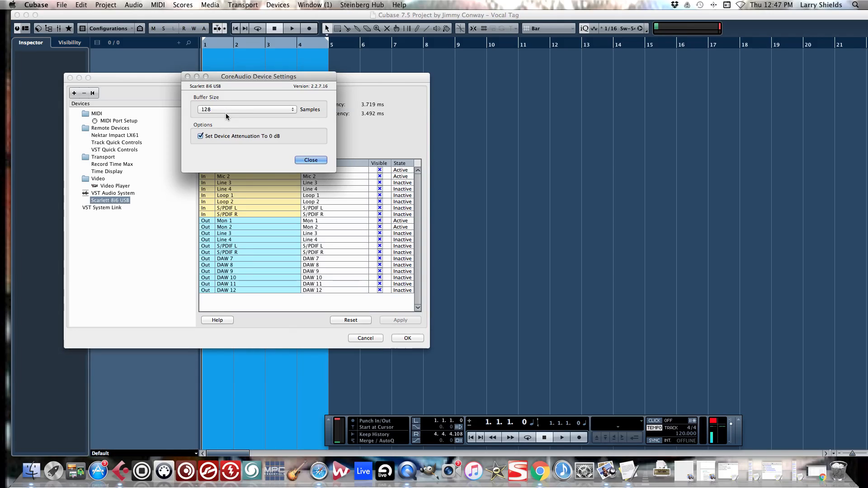
click(310, 160)
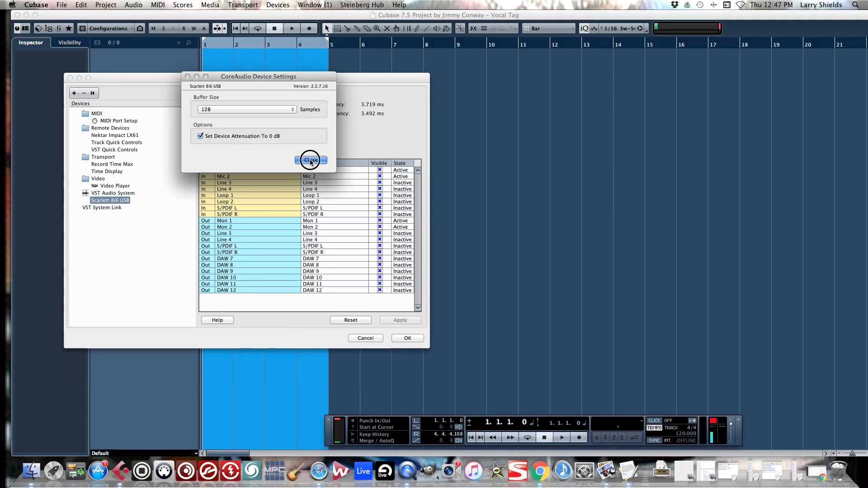
click(311, 161)
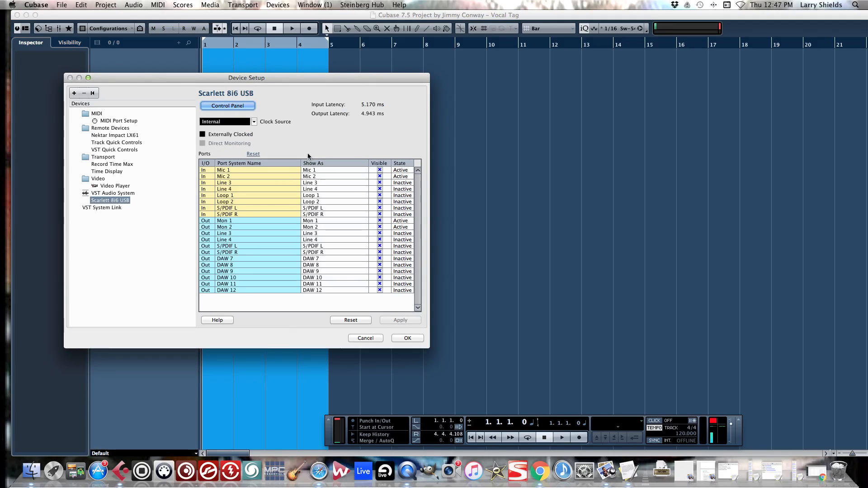
click(399, 337)
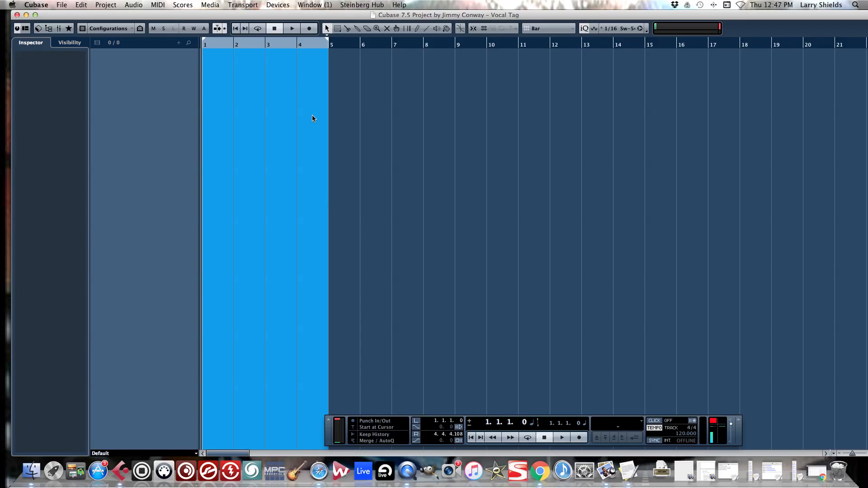
- Open VST Connections and review the device ports available for the stereo input bus's left channel
click(280, 5)
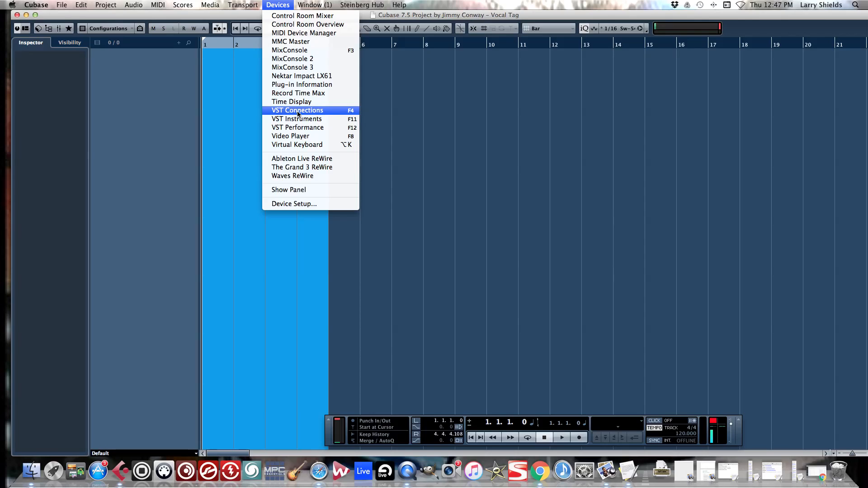
click(315, 111)
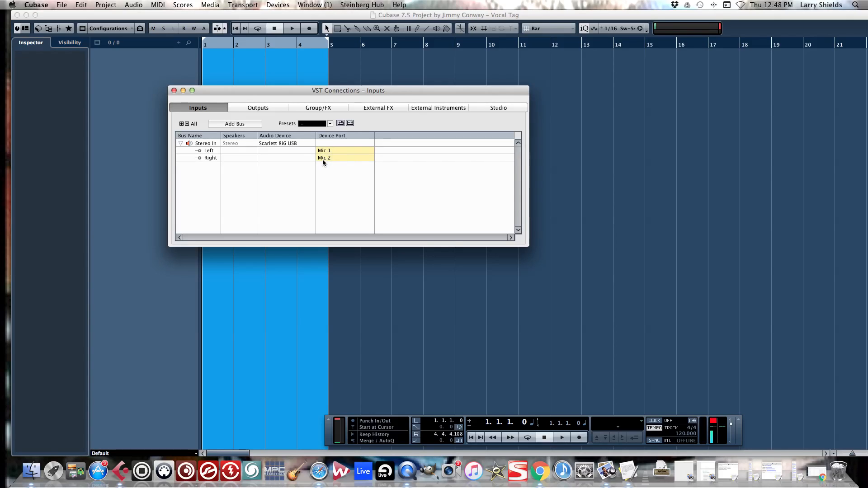
click(333, 150)
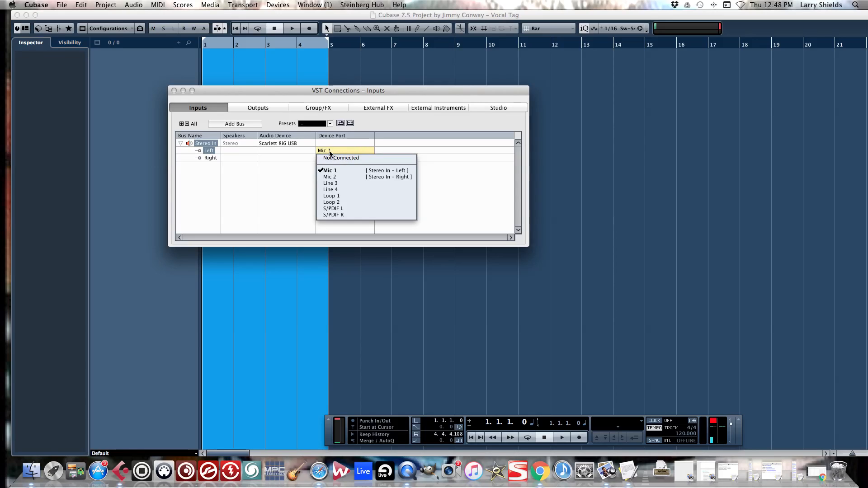
click(278, 156)
click(327, 151)
click(328, 151)
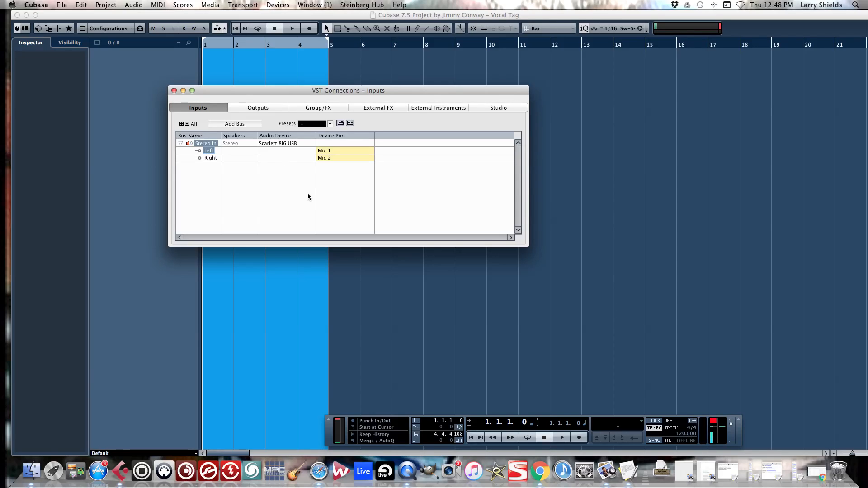
- Add a mono input bus named MIC 1 and assign its device port to Mic 1
click(234, 125)
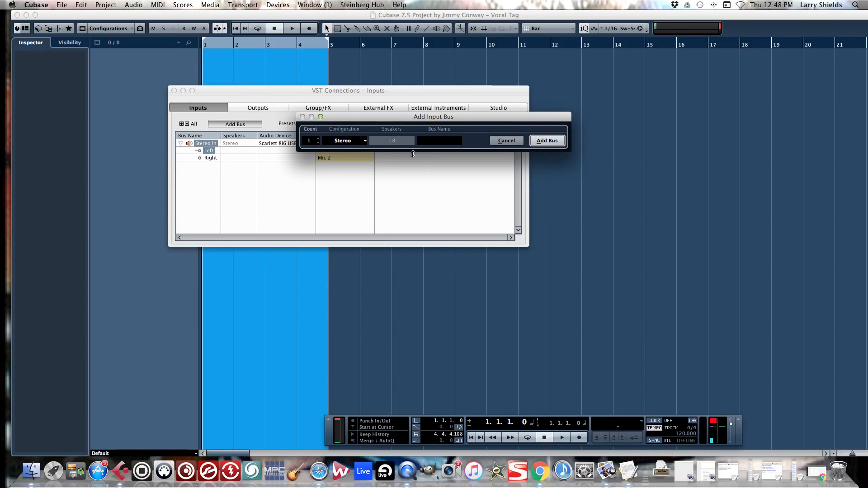
click(351, 143)
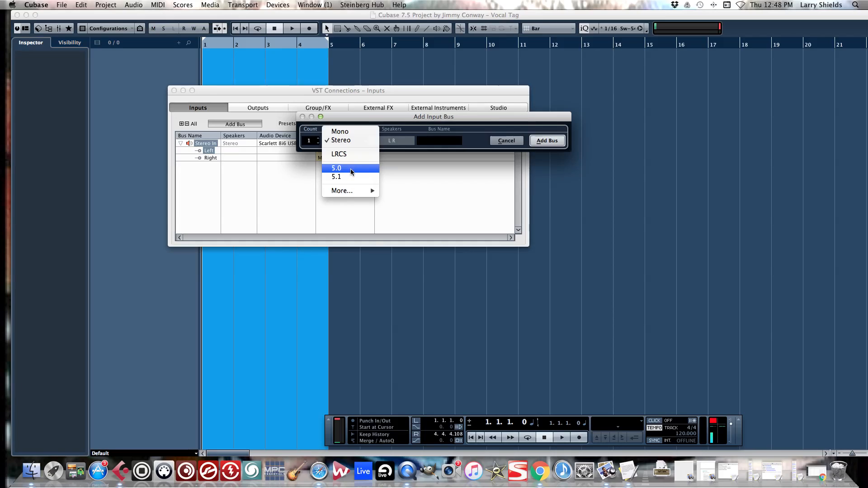
click(351, 133)
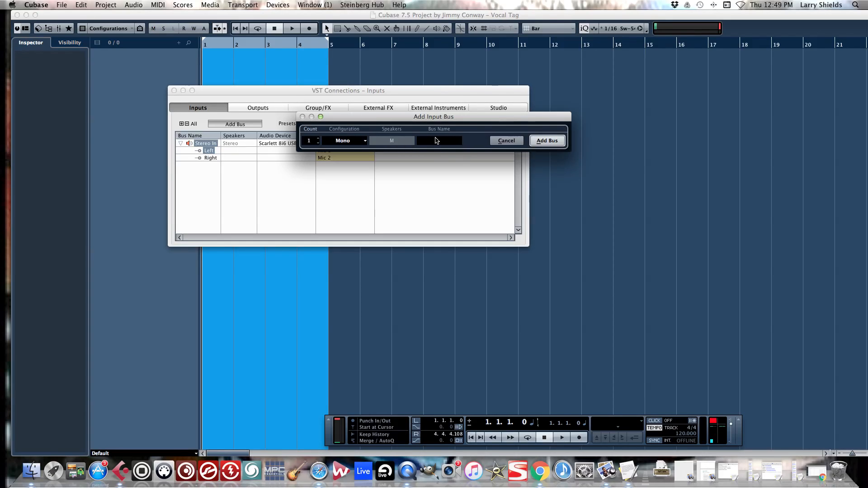
click(437, 141)
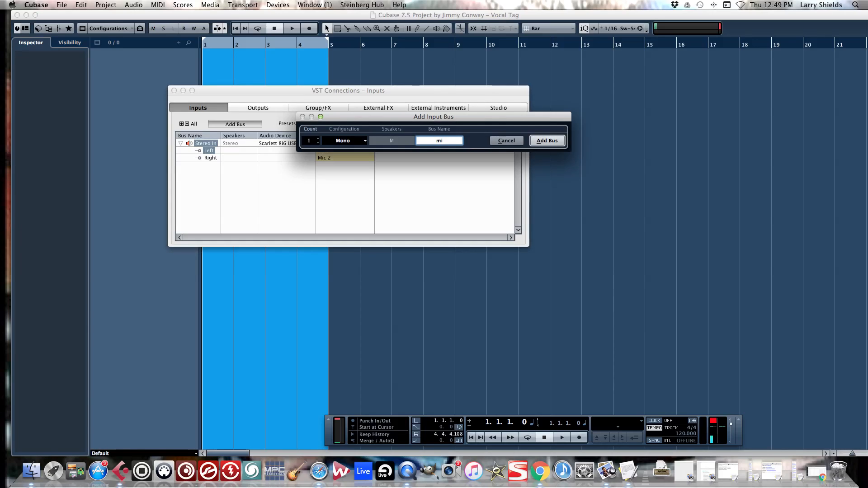
text(MIC 1)
key(Return)
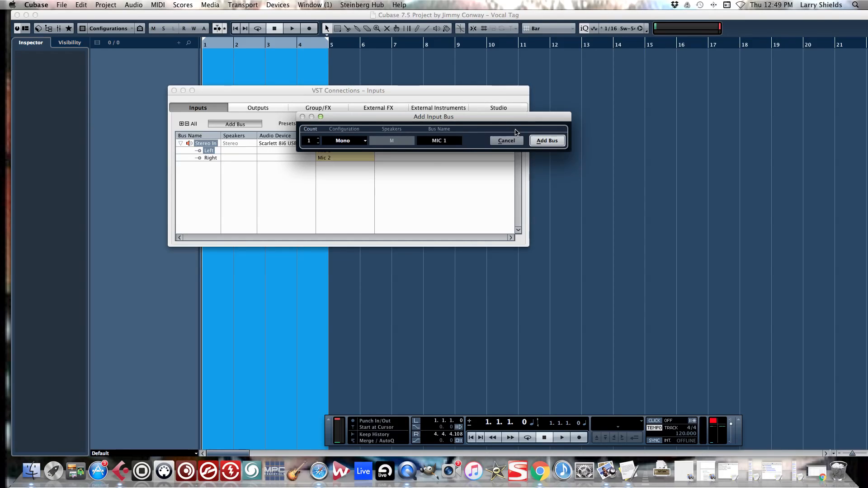
click(546, 141)
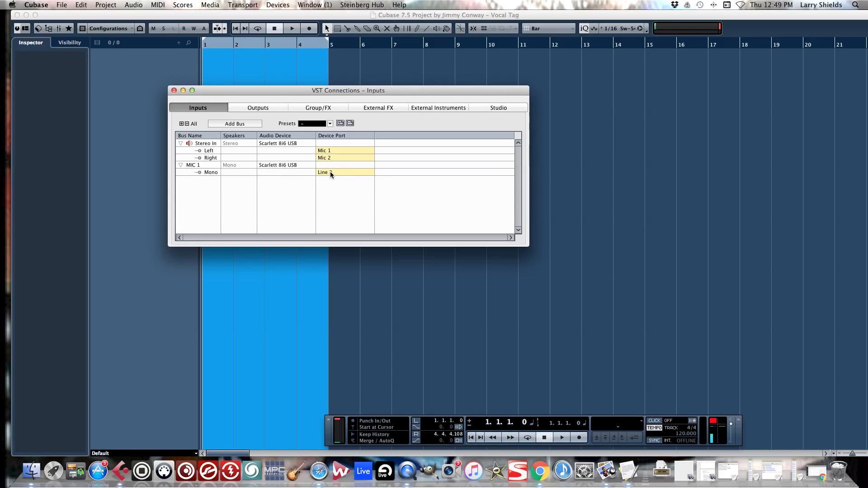
click(330, 173)
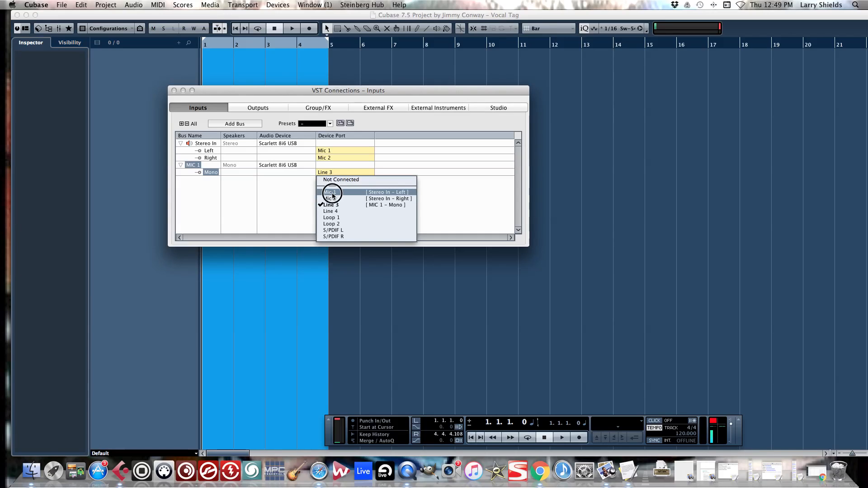
click(332, 193)
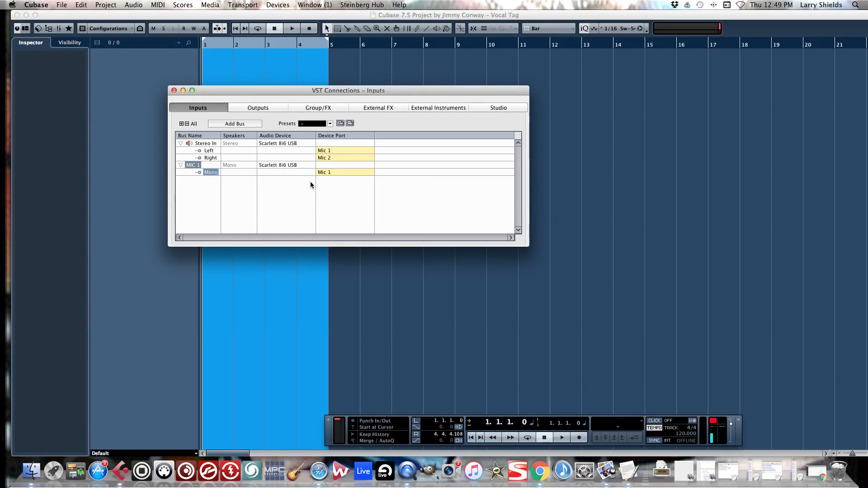
- Add a second stereo bus to the VST output connections
click(237, 110)
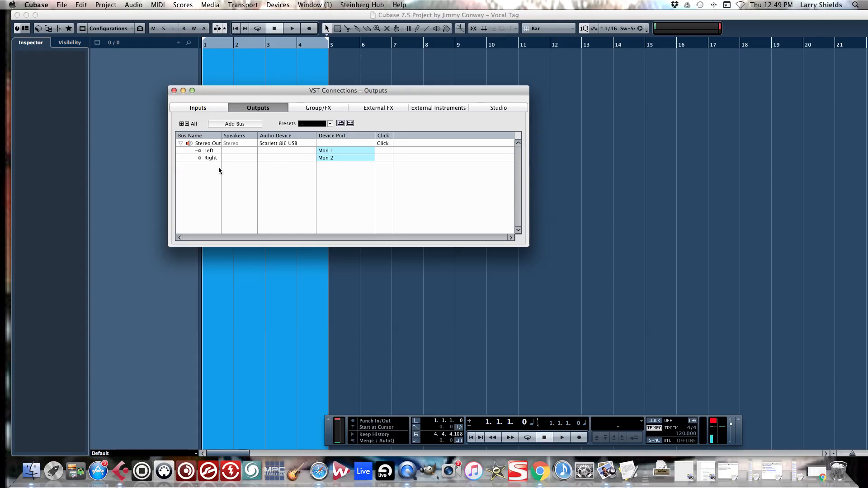
right_click(332, 167)
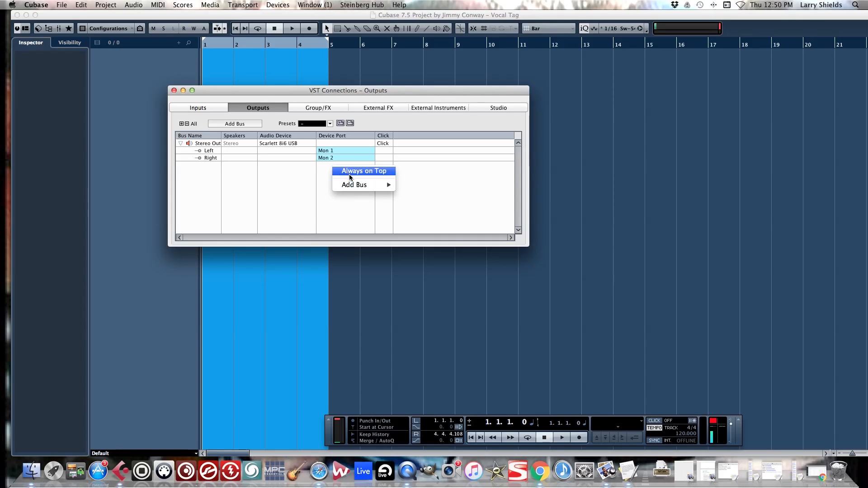
mouse_move(354, 186)
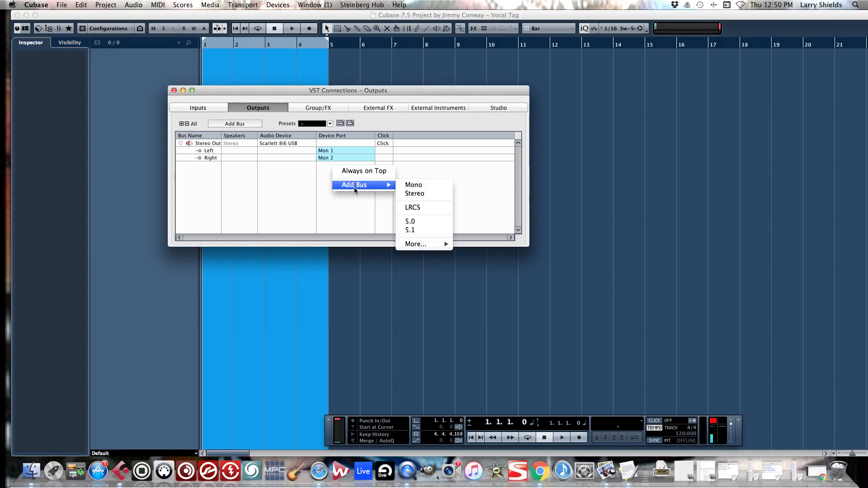
click(402, 193)
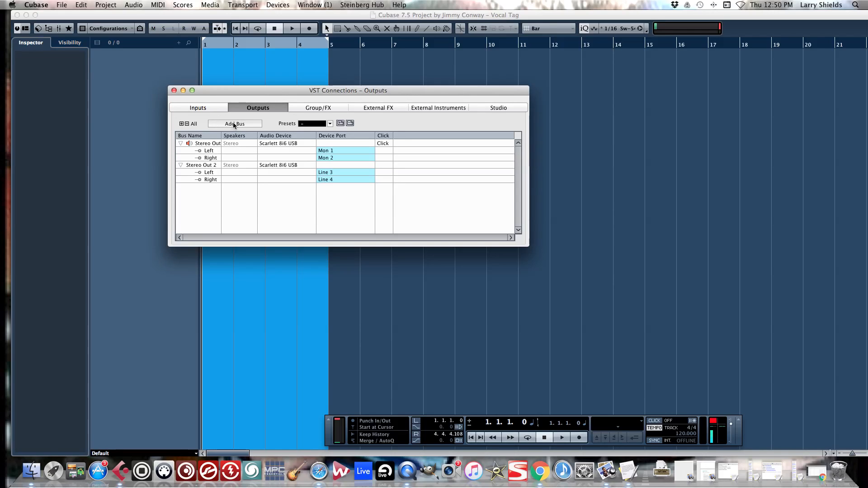
- Add a stereo input bus, assign its left and right device ports to S/PDIF L and S/PDIF R, and close VST Connections
click(208, 109)
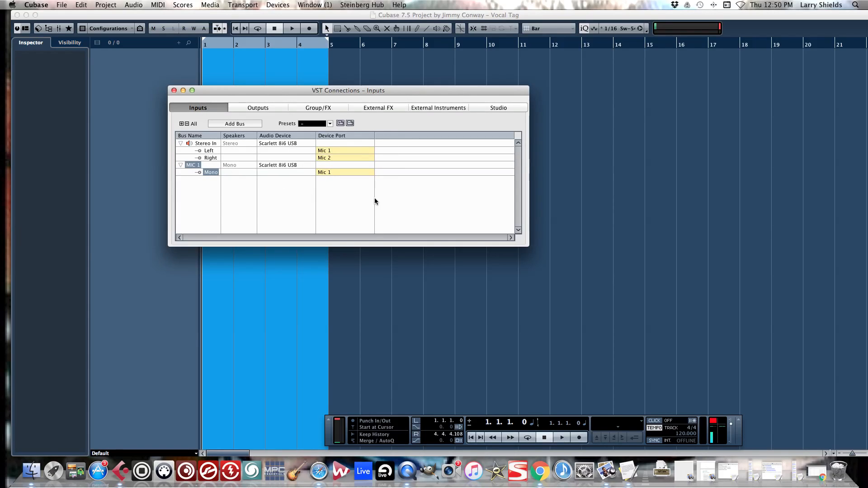
right_click(331, 188)
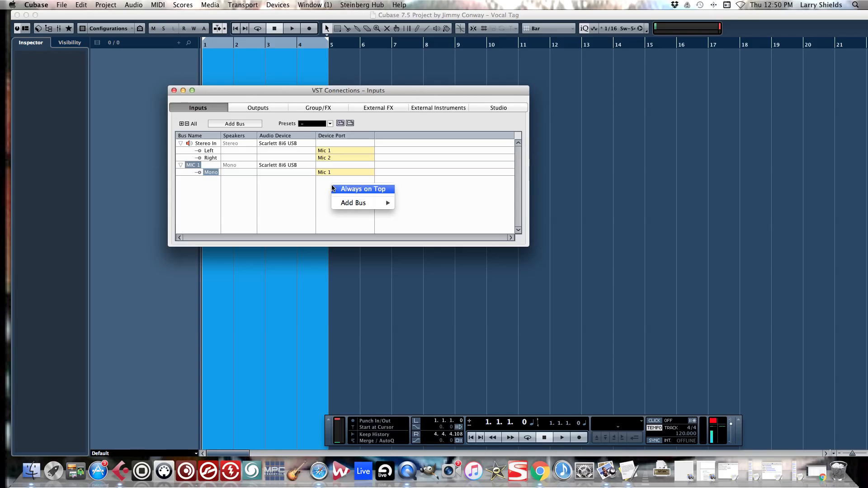
mouse_move(357, 204)
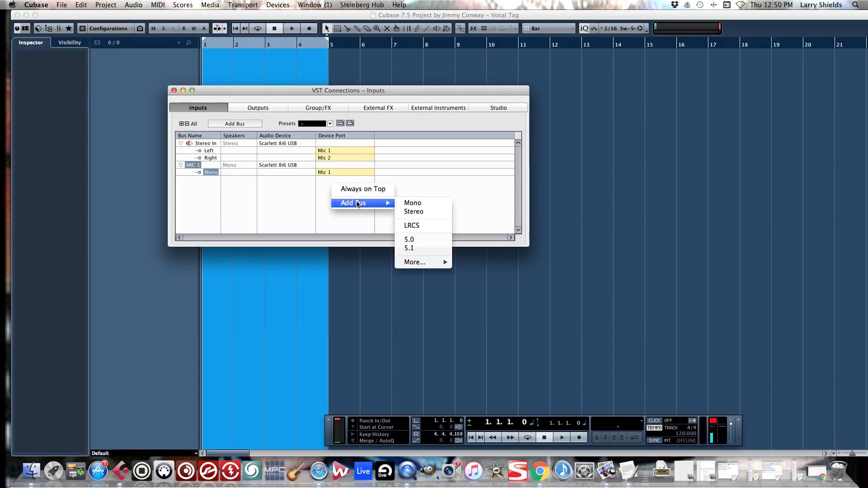
click(414, 212)
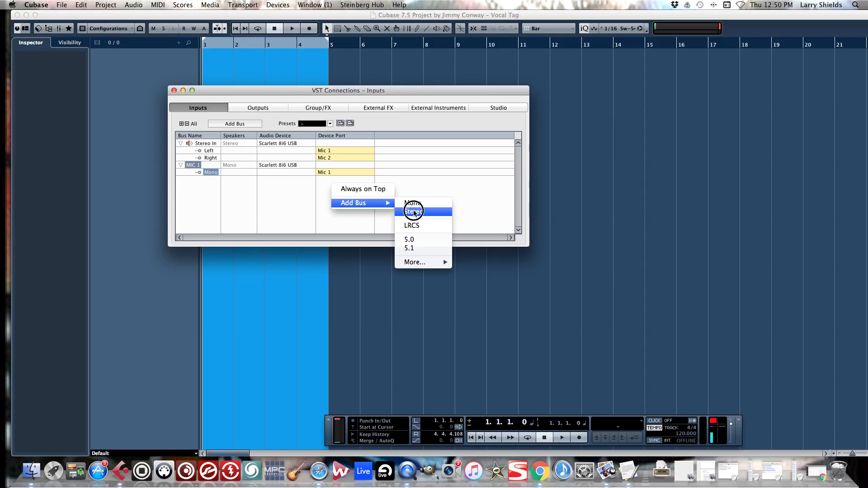
click(414, 211)
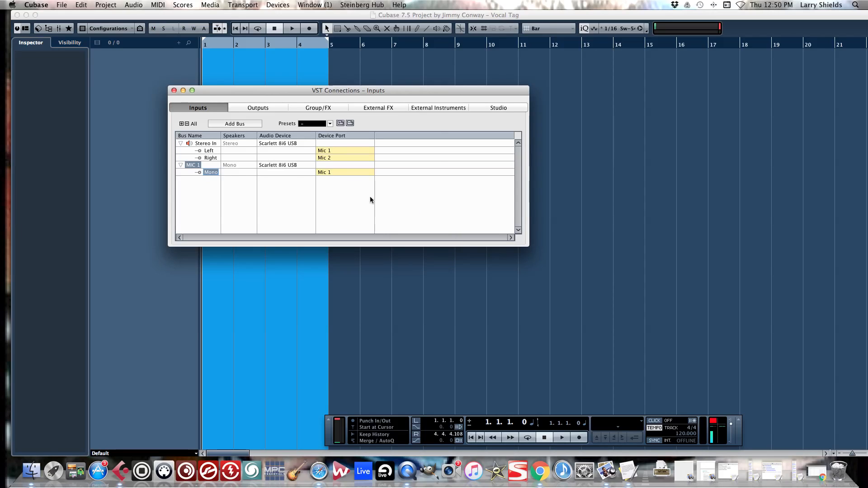
click(326, 194)
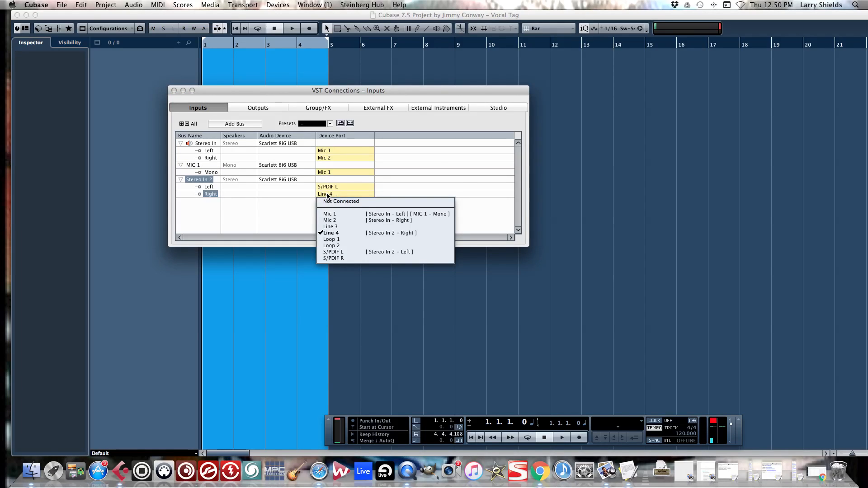
click(348, 259)
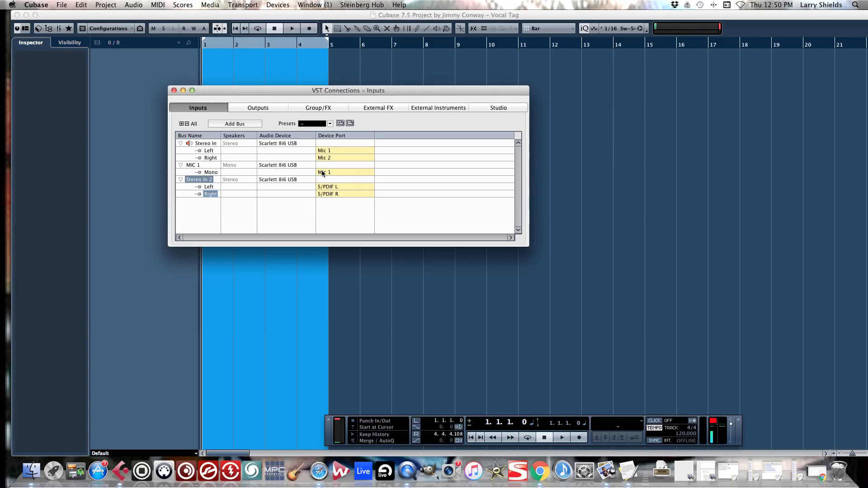
click(174, 91)
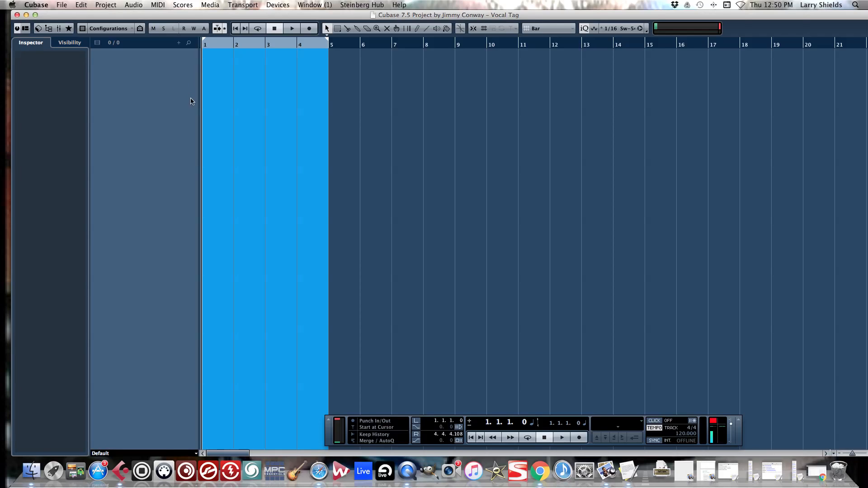
- Add one mono audio track named VOCALS to the project
right_click(145, 66)
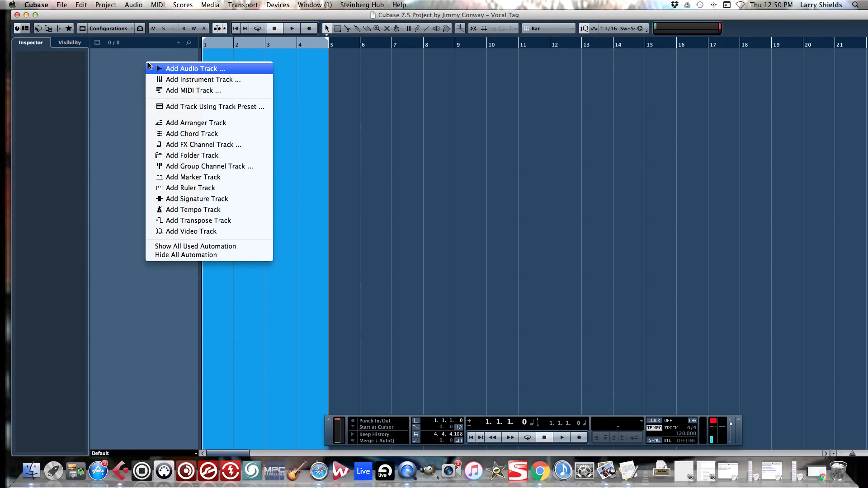
click(191, 70)
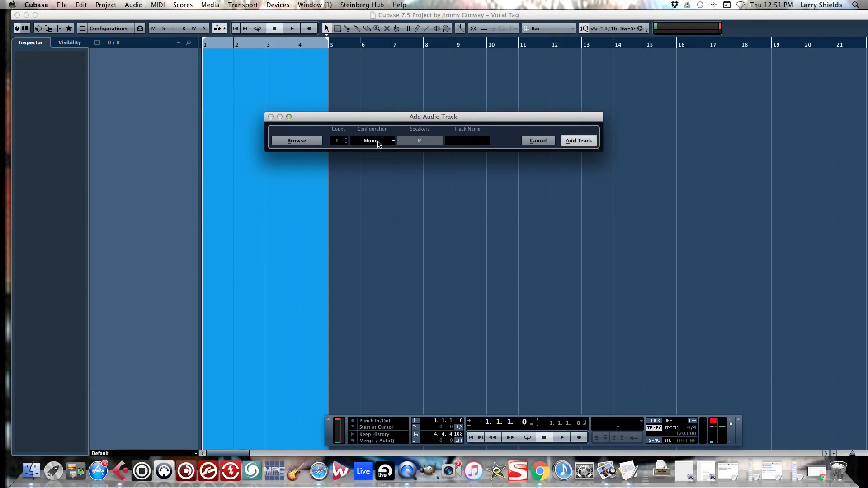
click(458, 142)
text(VOCA)
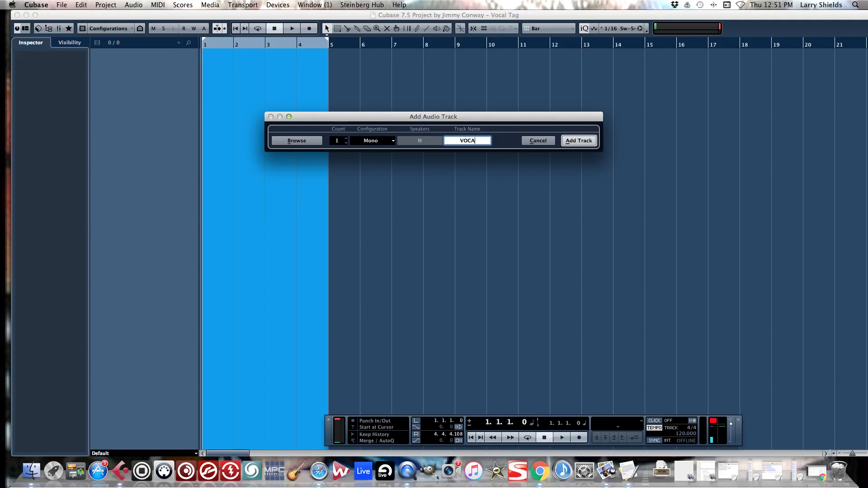
text(LS)
key(Return)
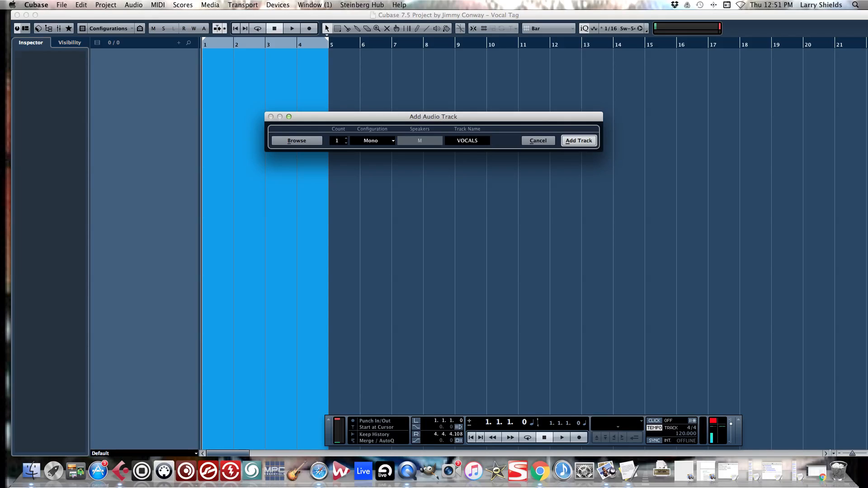
key(Return)
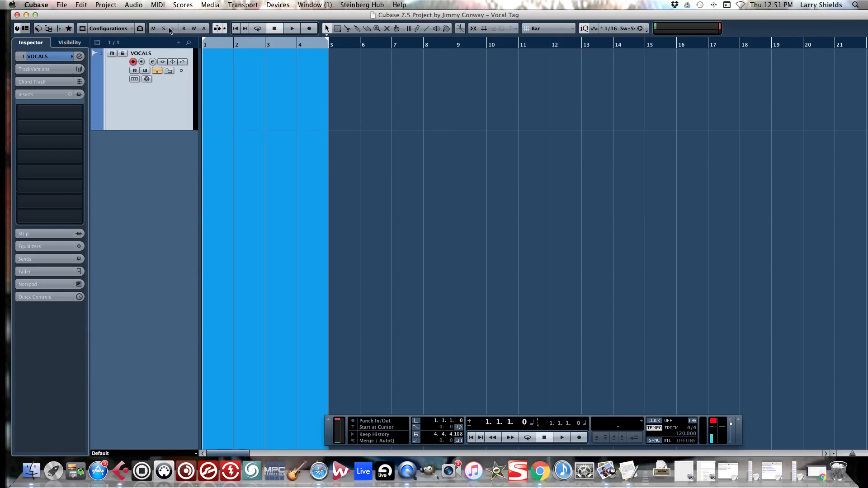
- Open MixConsole 2 and lower the MIC 1 input channel's fader to about -0.71 dB
click(281, 6)
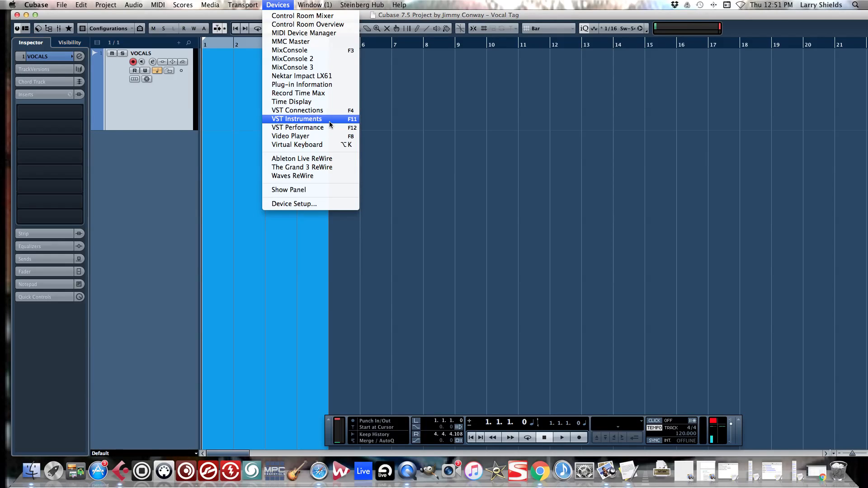
click(323, 59)
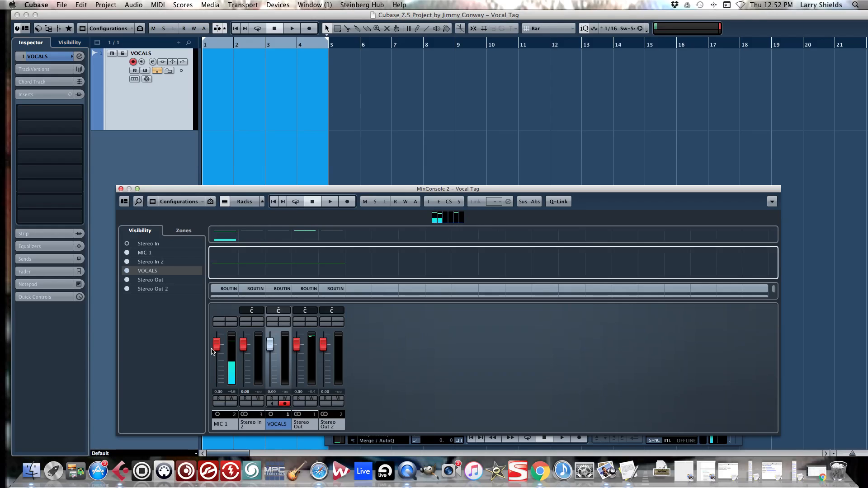
drag(213, 352, 216, 355)
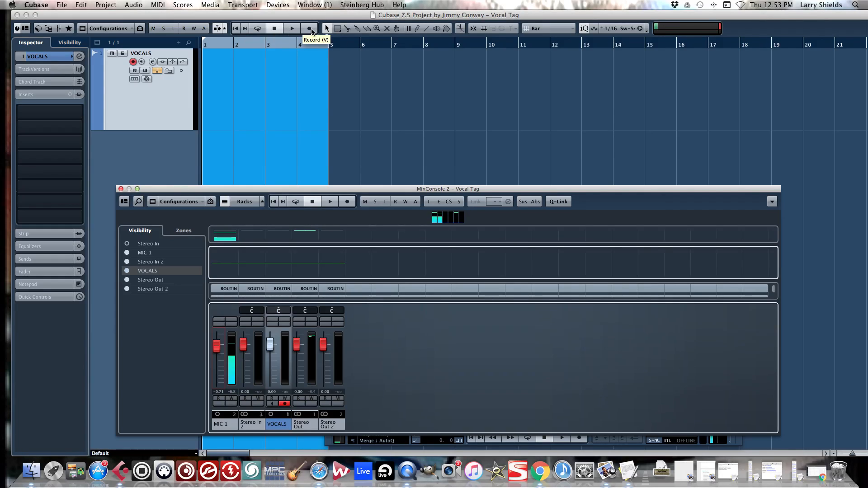
- Record a test take on the VOCALS track from bar 1 and stop just past bar 7
click(311, 29)
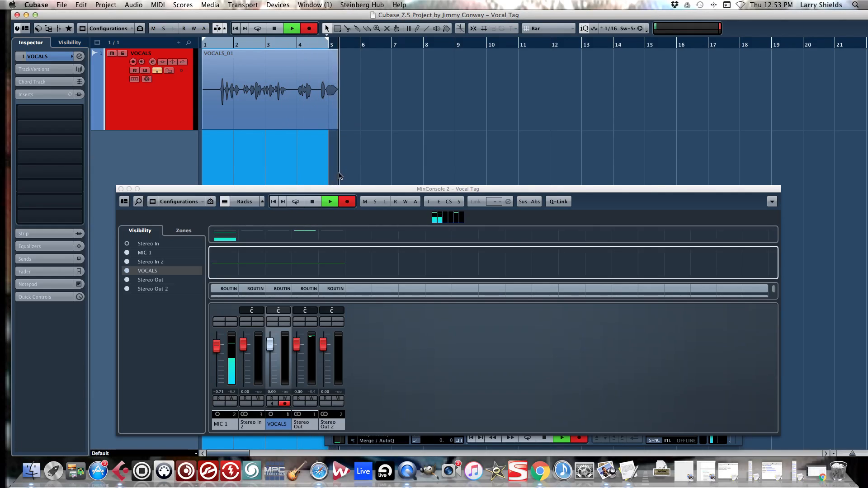
click(312, 202)
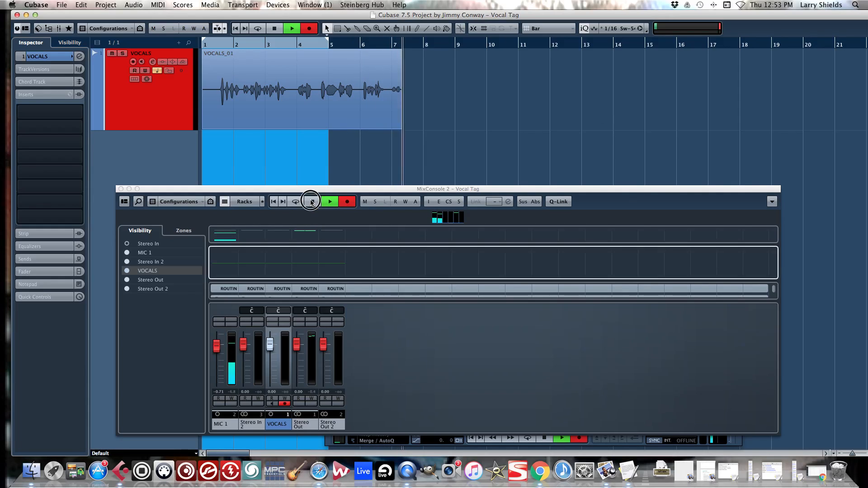